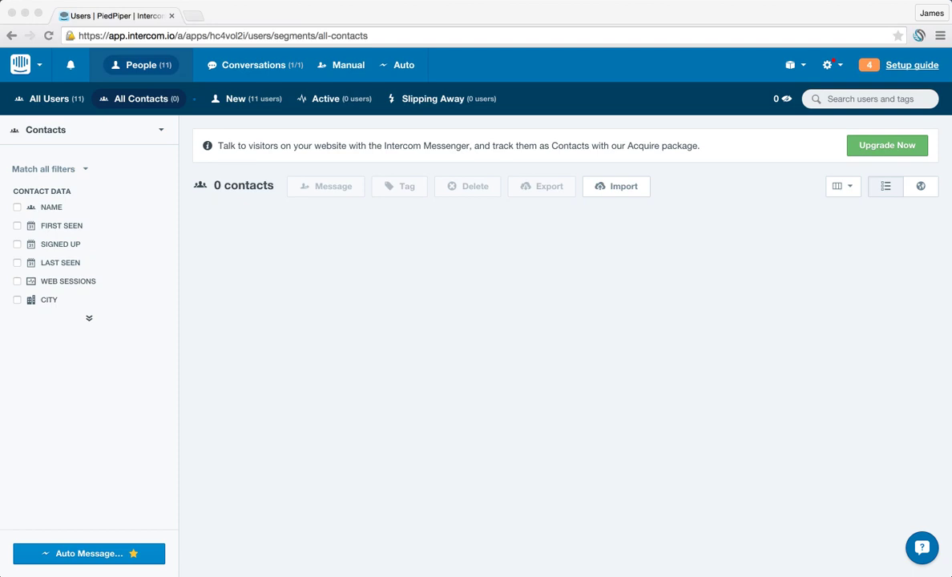
Show Intercom's All Users list with its 11 users.
left_click(791, 369)
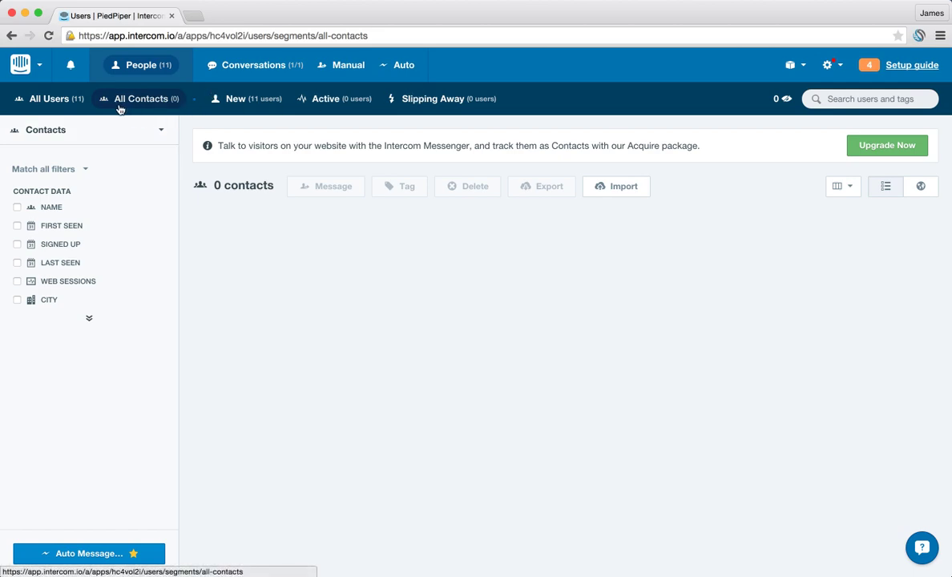
left_click(51, 107)
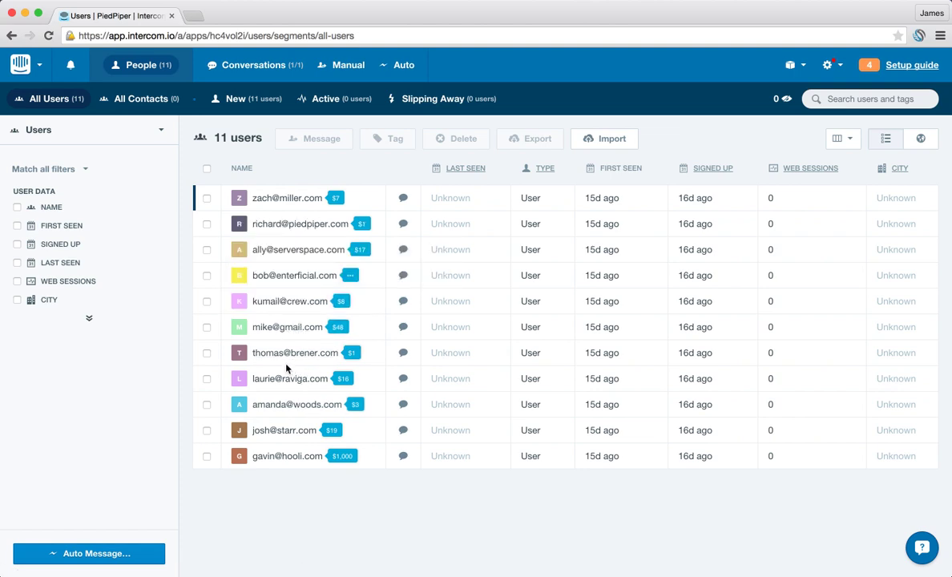
Open the $16 customer's billing panel and begin a refund of the $15.99 charge.
left_click(343, 379)
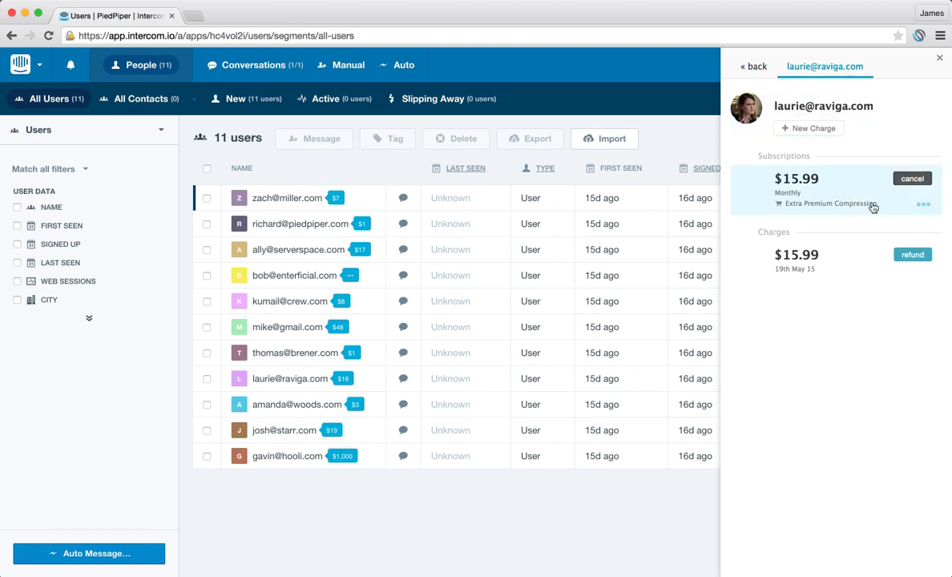
left_click(843, 270)
left_click(912, 254)
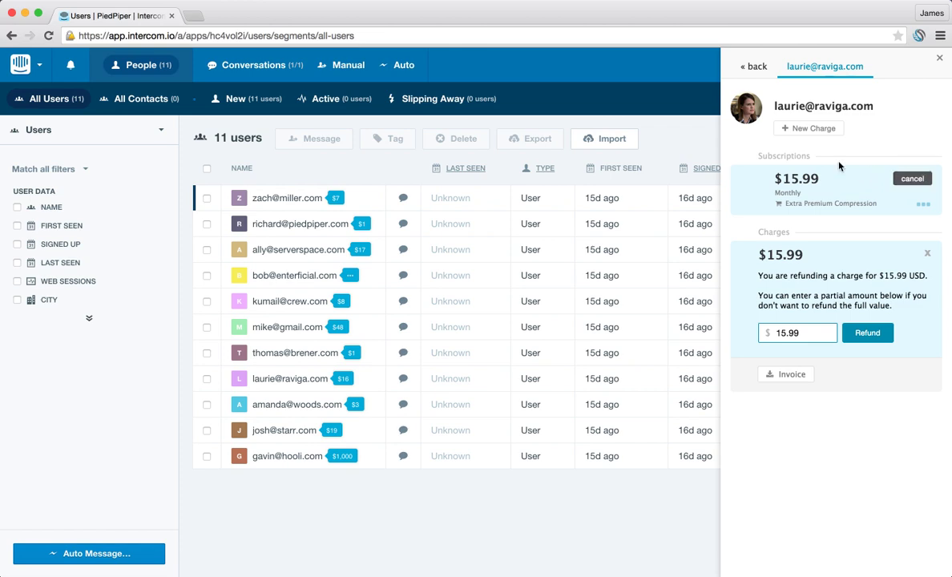
Open and dismiss the New Charge form, then close the billing panel without charging.
left_click(808, 128)
left_click(934, 95)
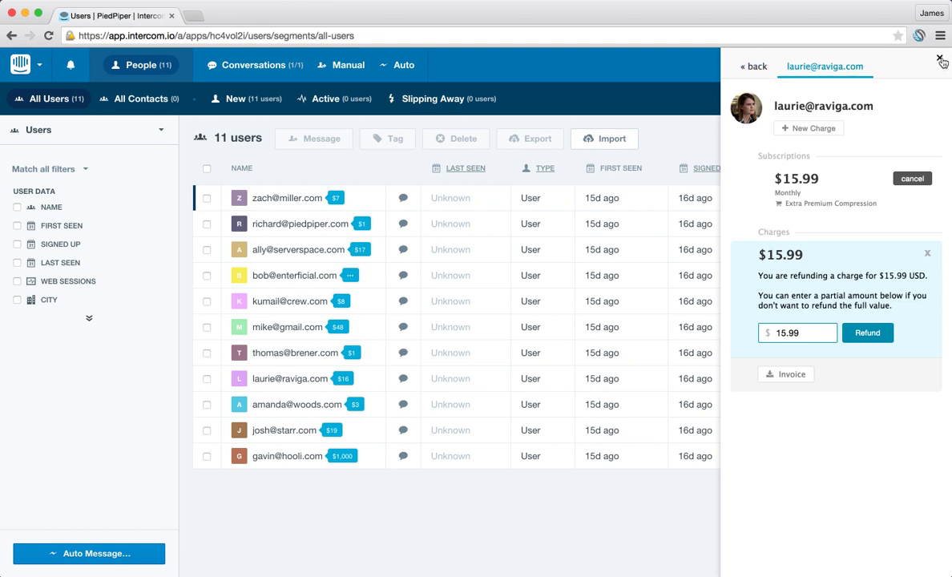
left_click(941, 60)
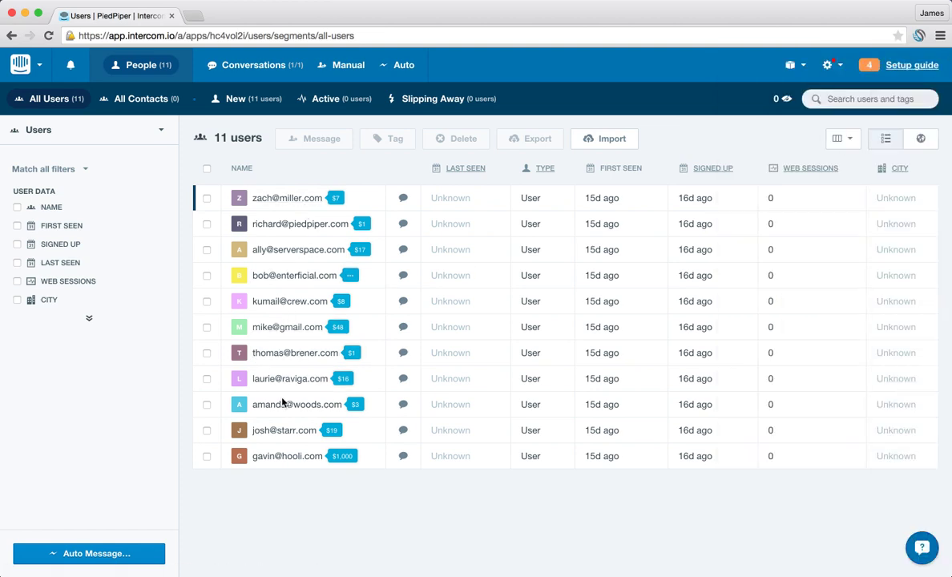
Open the $17 user's profile and expand the partially refunded $15.99 charge.
left_click(290, 250)
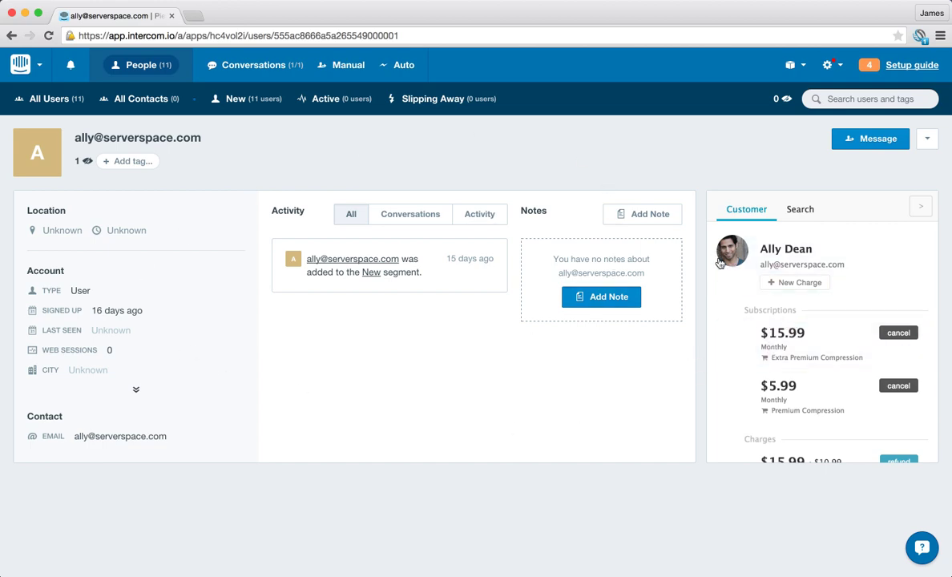
scroll(724, 299, "down", 3)
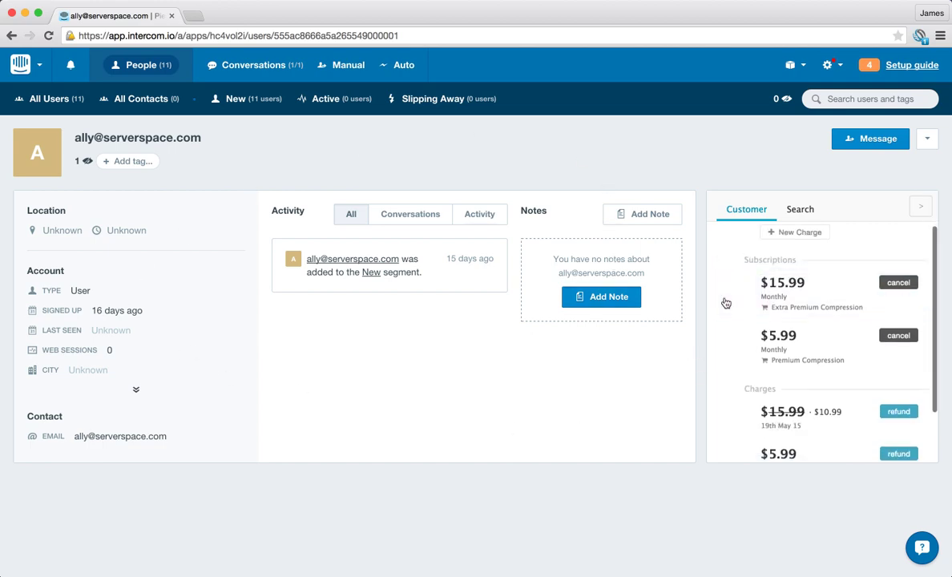
scroll(724, 302, "up", 3)
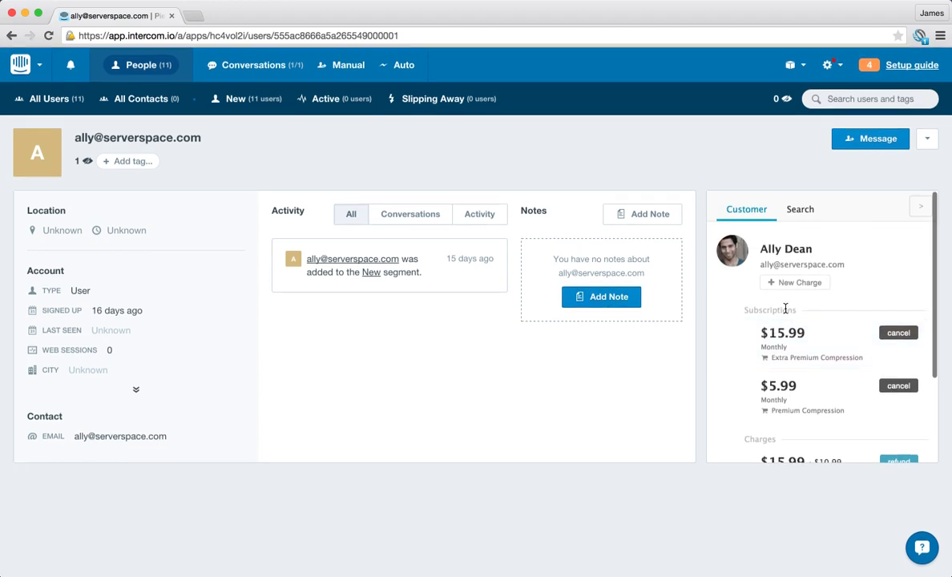
scroll(745, 347, "down", 2)
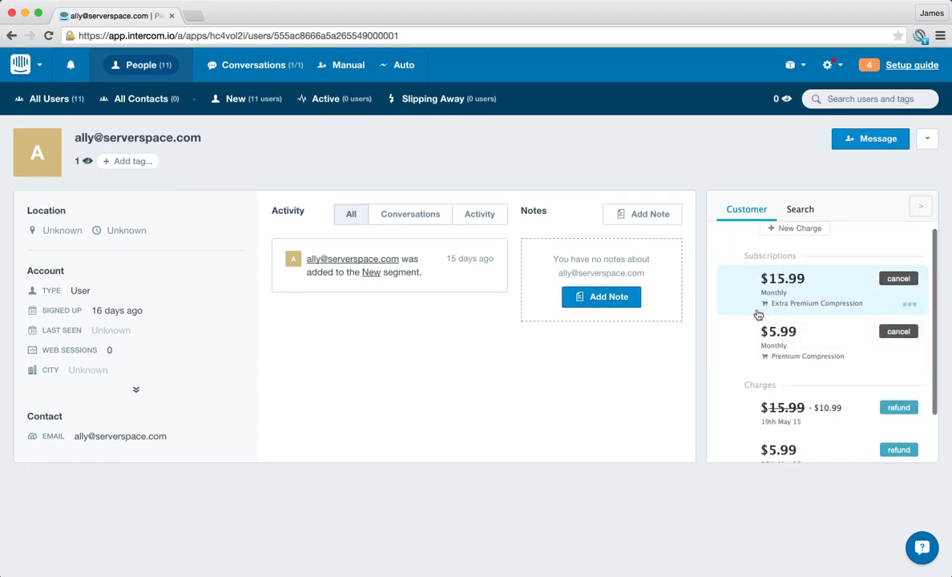
scroll(753, 316, "down", 2)
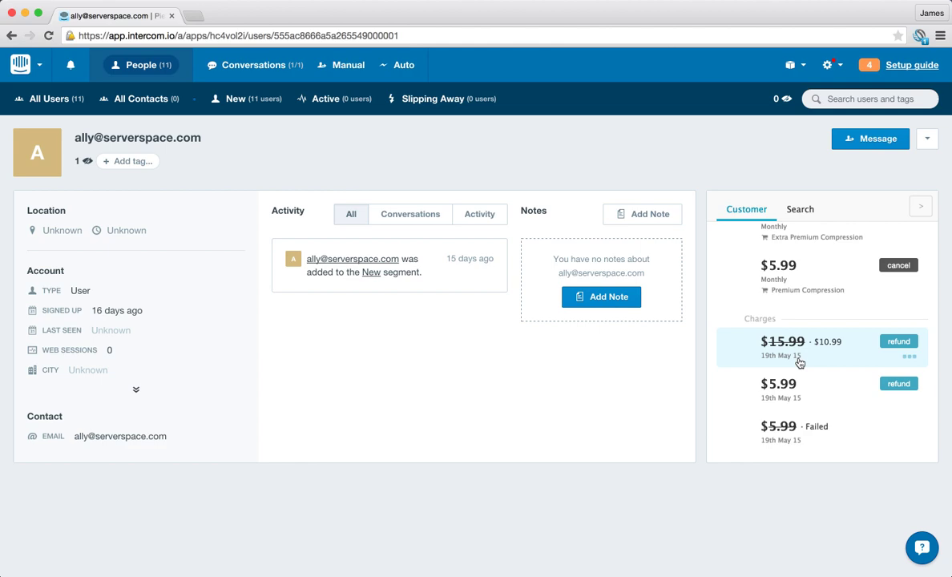
left_click(830, 350)
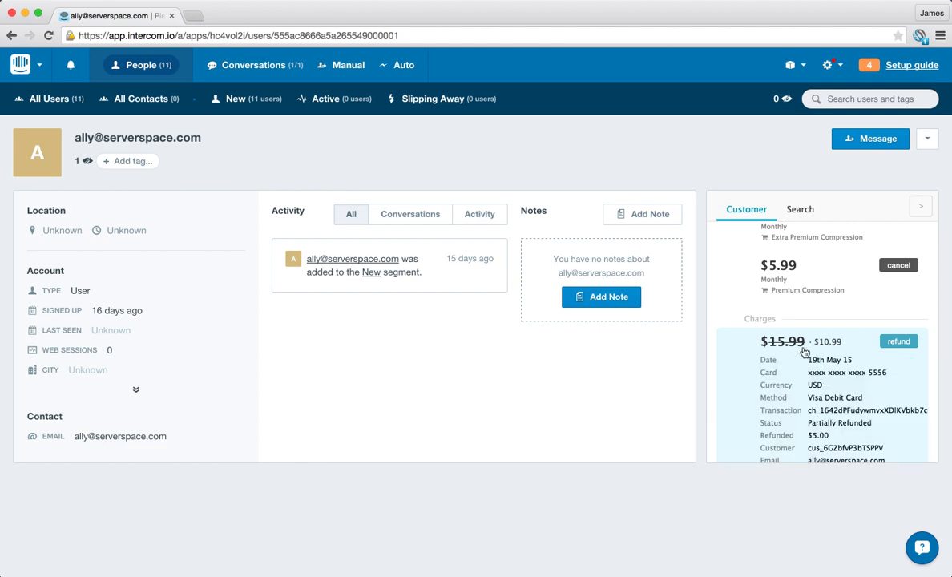
Expand the failed $5.99 charge and review the customer's subscriptions and charges.
scroll(830, 361, "down", 2)
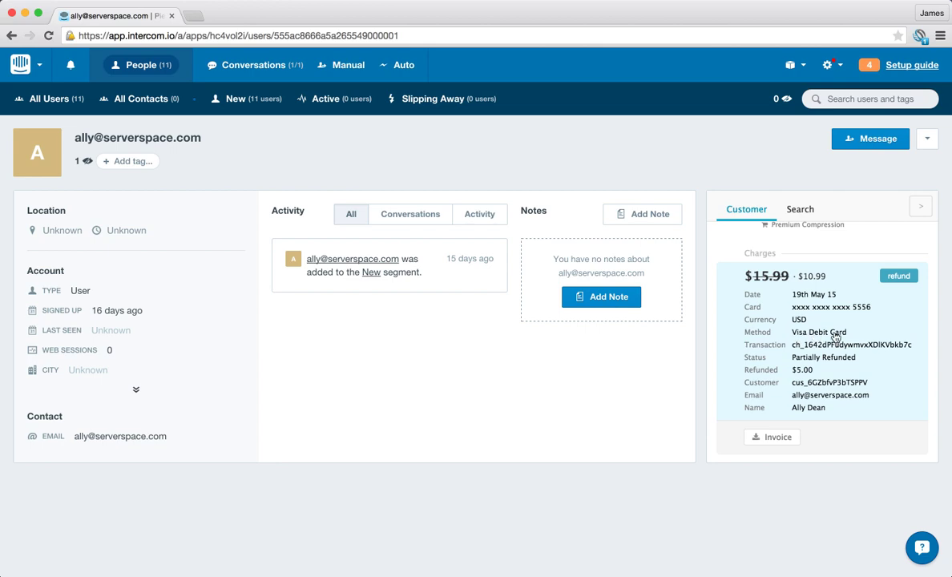
scroll(829, 341, "down", 1)
scroll(824, 365, "down", 3)
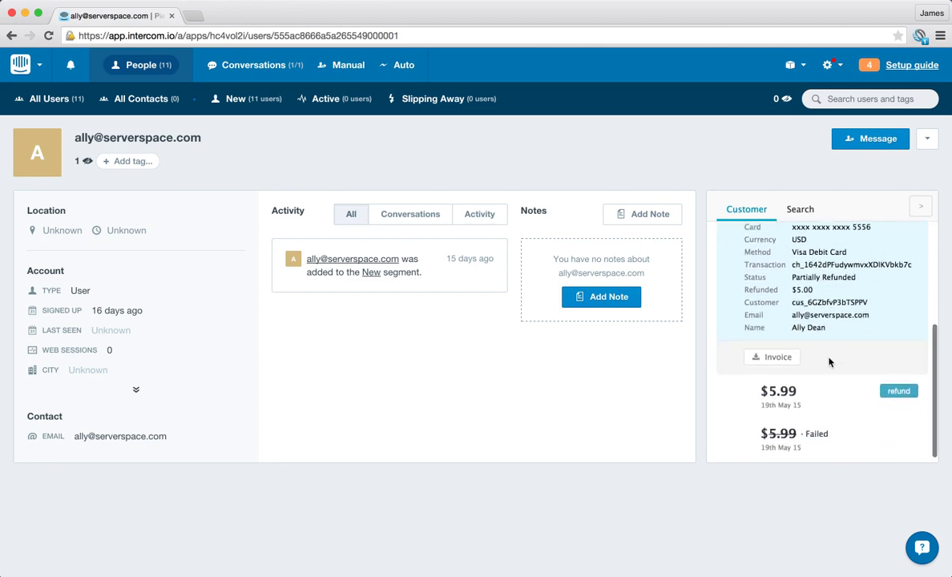
left_click(829, 429)
scroll(841, 409, "down", 5)
scroll(836, 399, "down", 2)
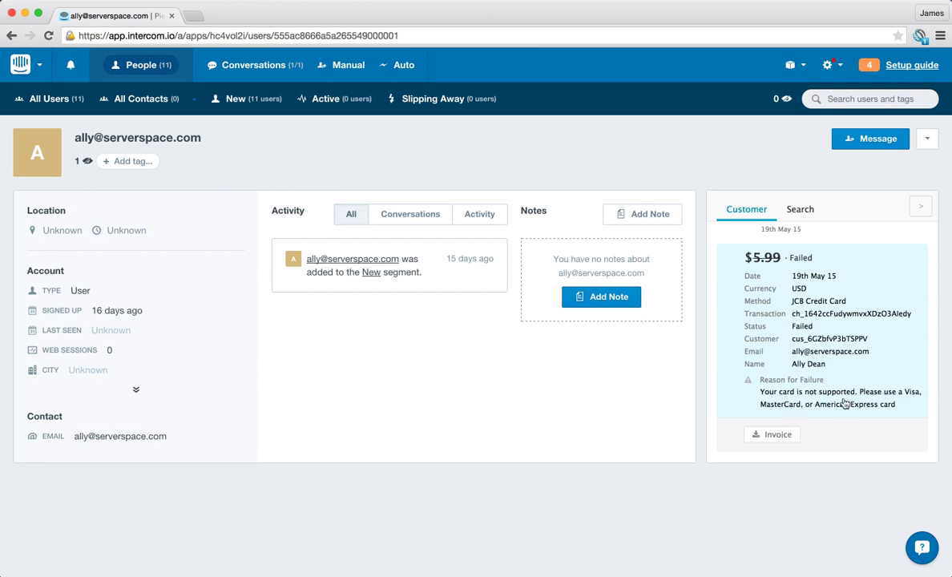
scroll(833, 398, "up", 2)
scroll(826, 385, "up", 5)
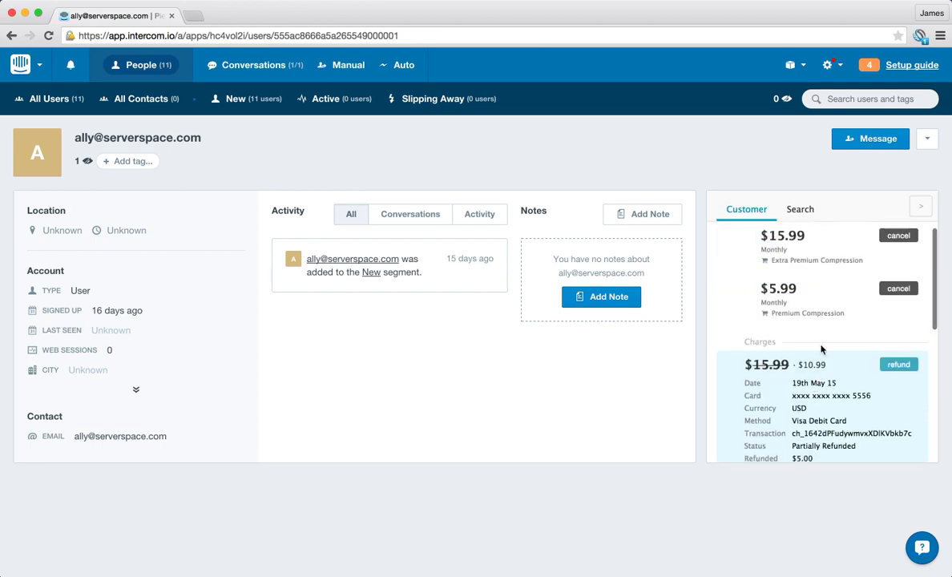
scroll(834, 357, "down", 8)
scroll(850, 329, "up", 10)
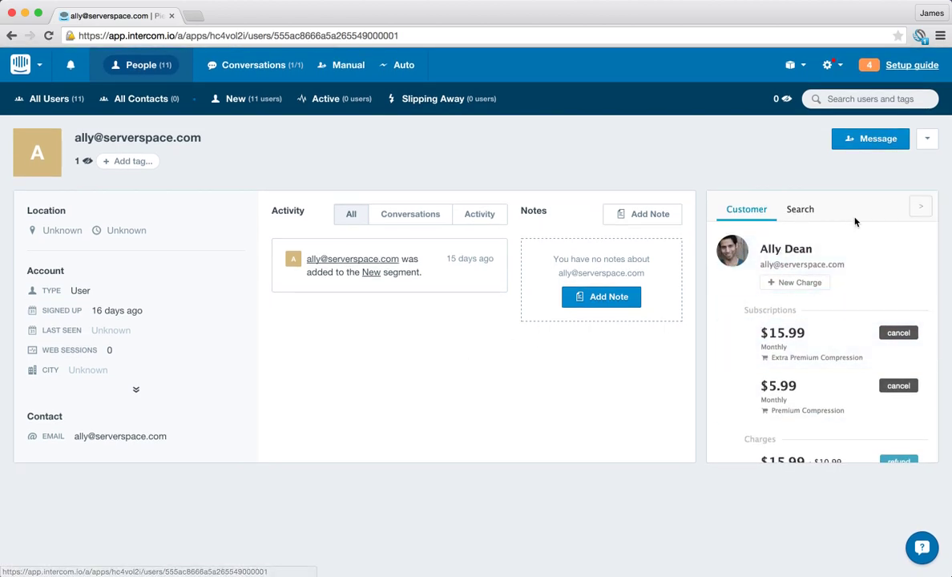
Search ChargeDesk customers by name from the Search tab.
left_click(798, 212)
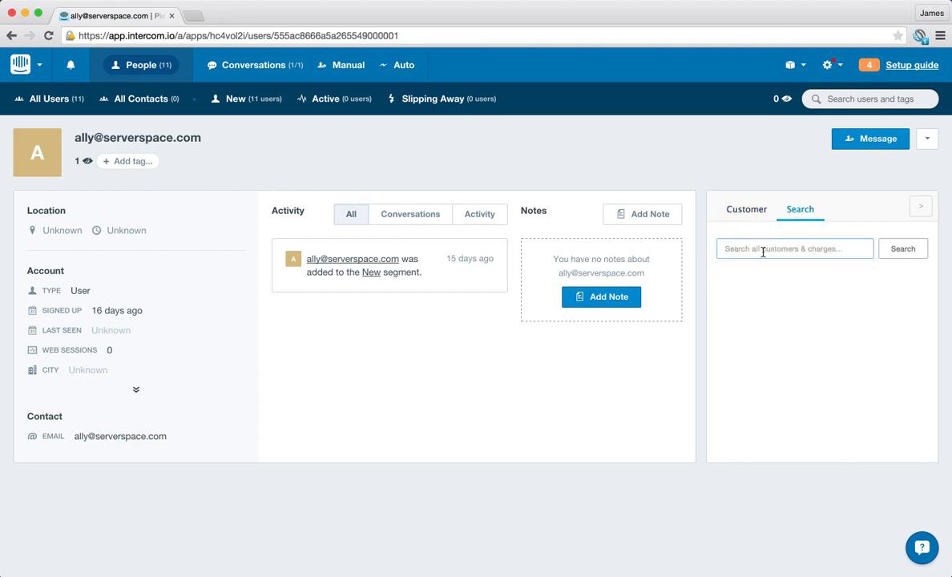
left_click(762, 251)
type("richard")
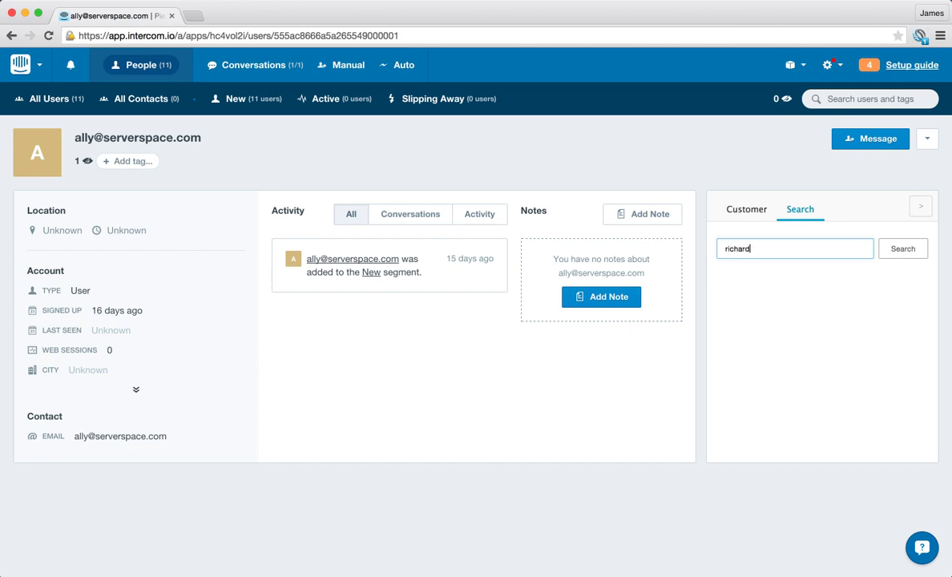
key("Return")
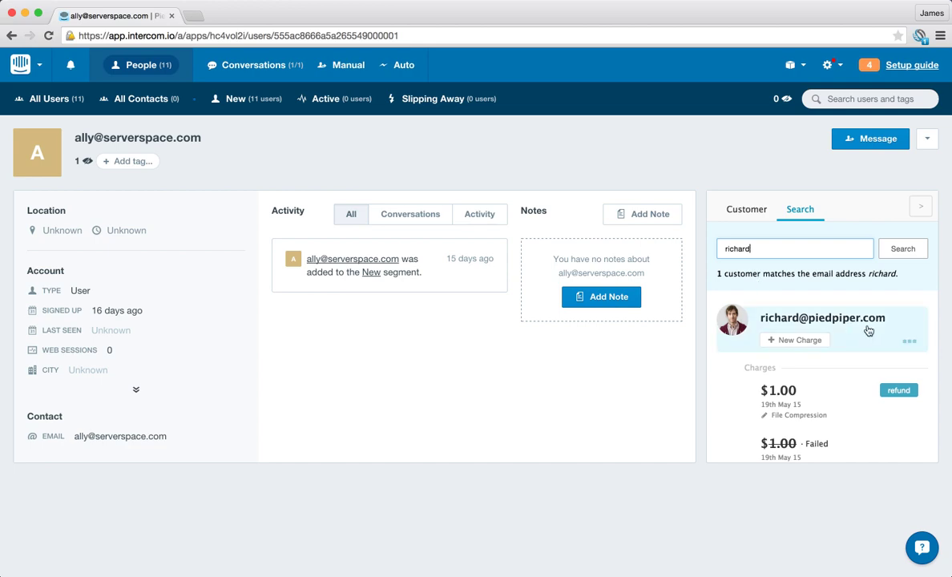
Expand the matched customer's failed $1.00 charge, review it, then collapse it.
scroll(801, 320, "down", 1)
scroll(769, 276, "up", 1)
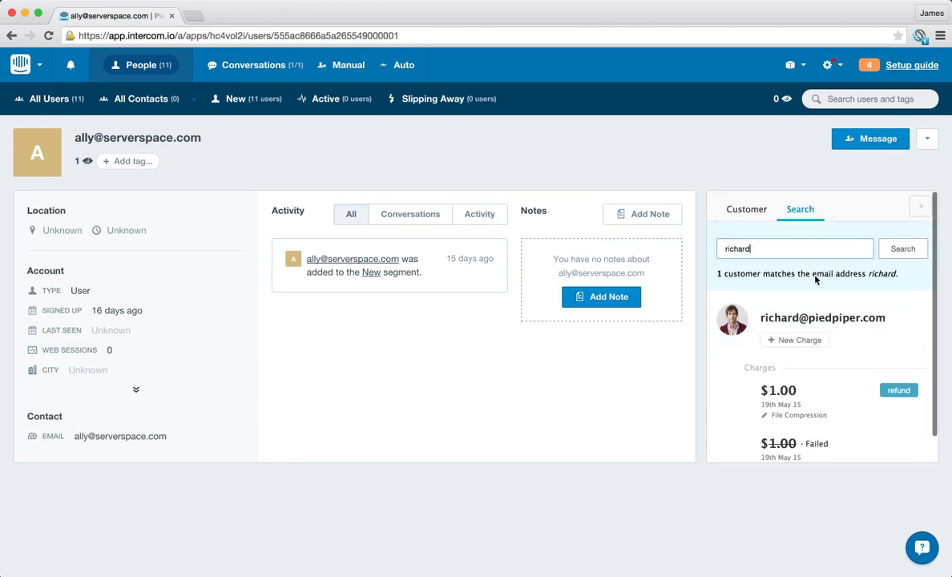
scroll(745, 328, "down", 1)
scroll(767, 312, "up", 1)
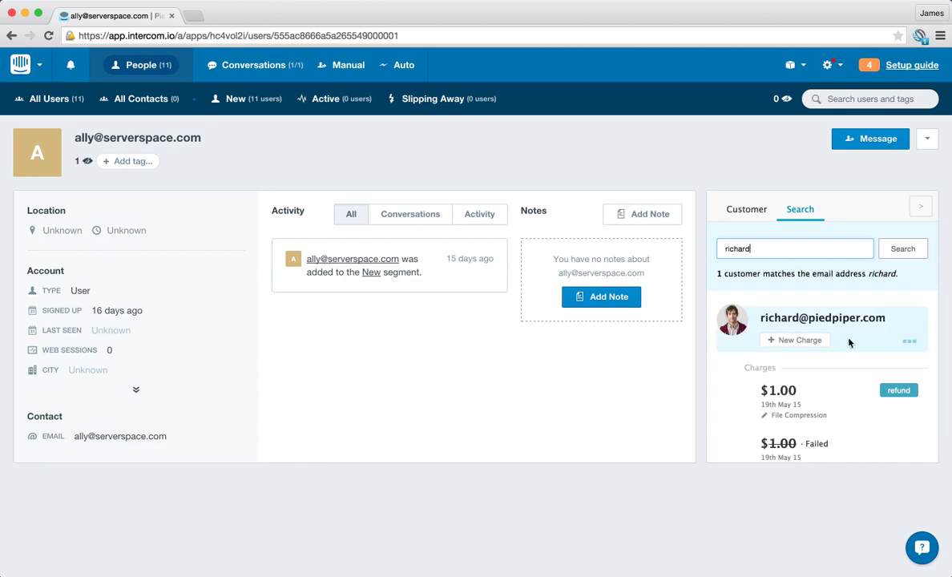
scroll(801, 312, "down", 1)
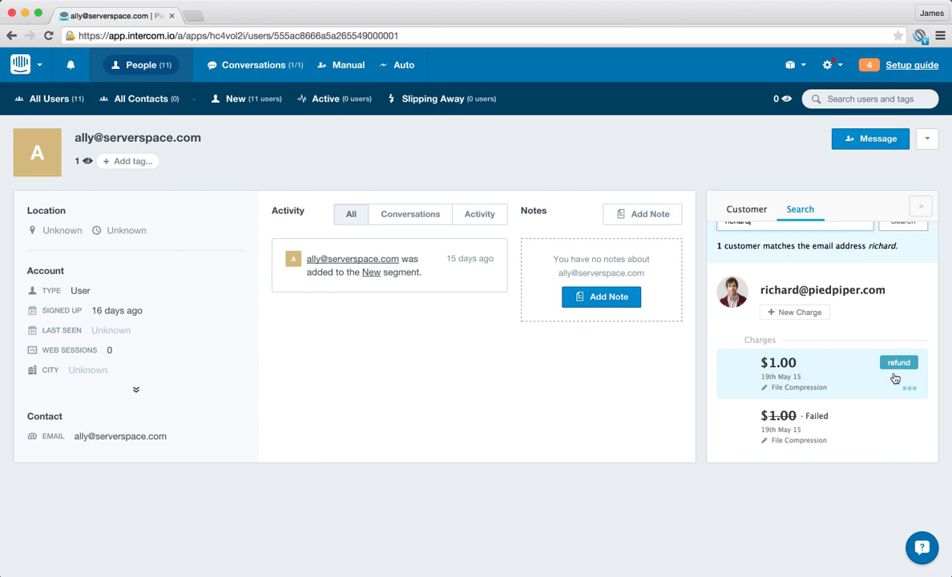
left_click(842, 425)
scroll(838, 425, "down", 1)
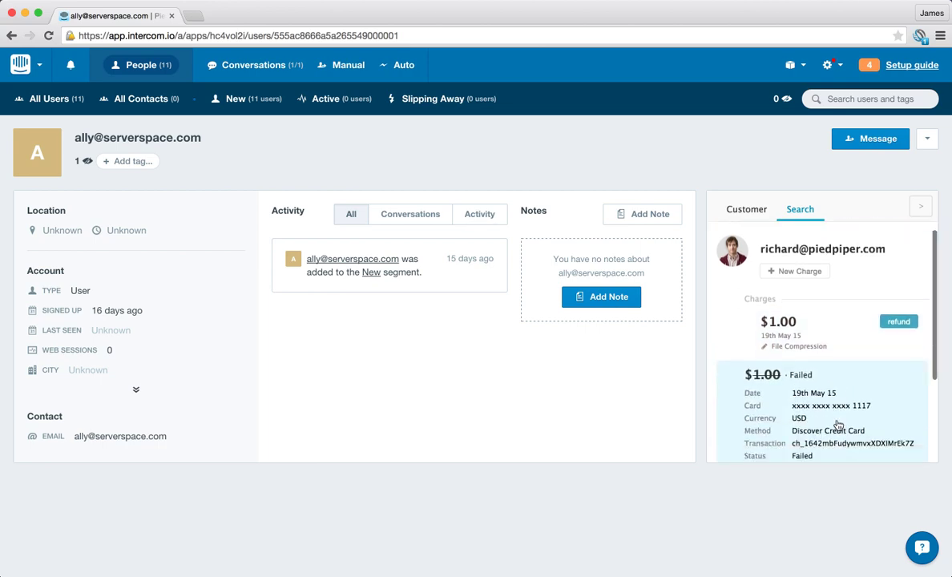
scroll(838, 423, "down", 5)
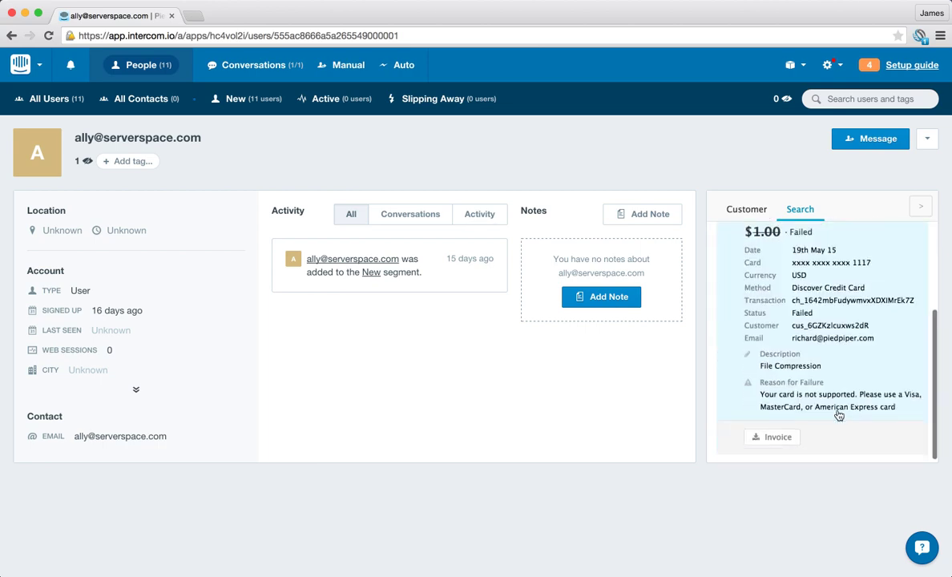
scroll(836, 393, "up", 3)
left_click(779, 375)
scroll(812, 360, "up", 1)
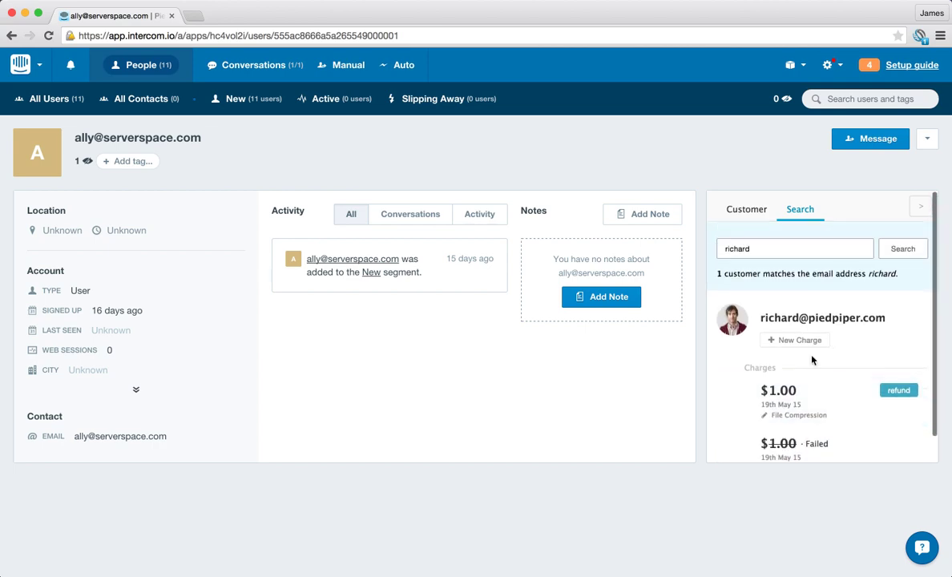
Return to the Customer tab and expand the current customer's full billing profile.
left_click(746, 209)
left_click(865, 253)
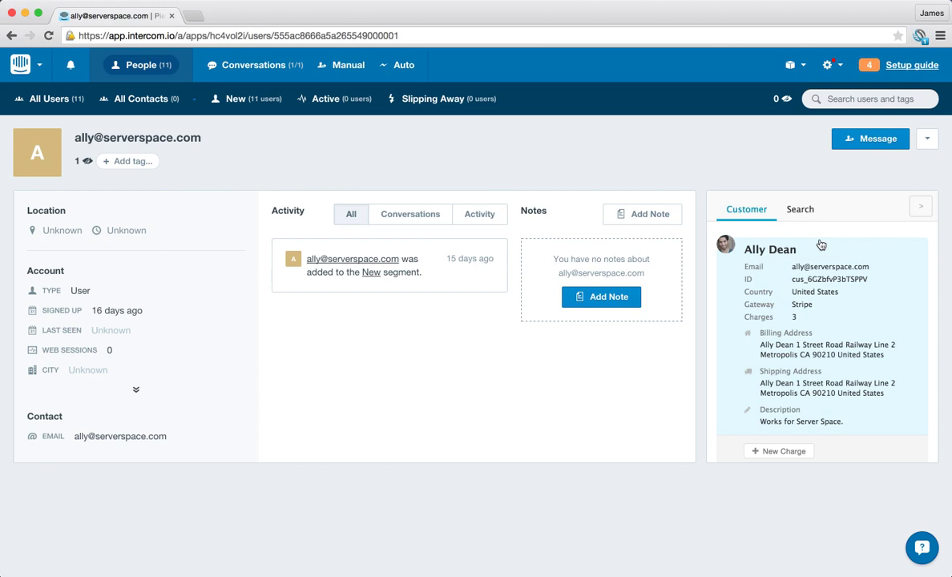
left_click(251, 67)
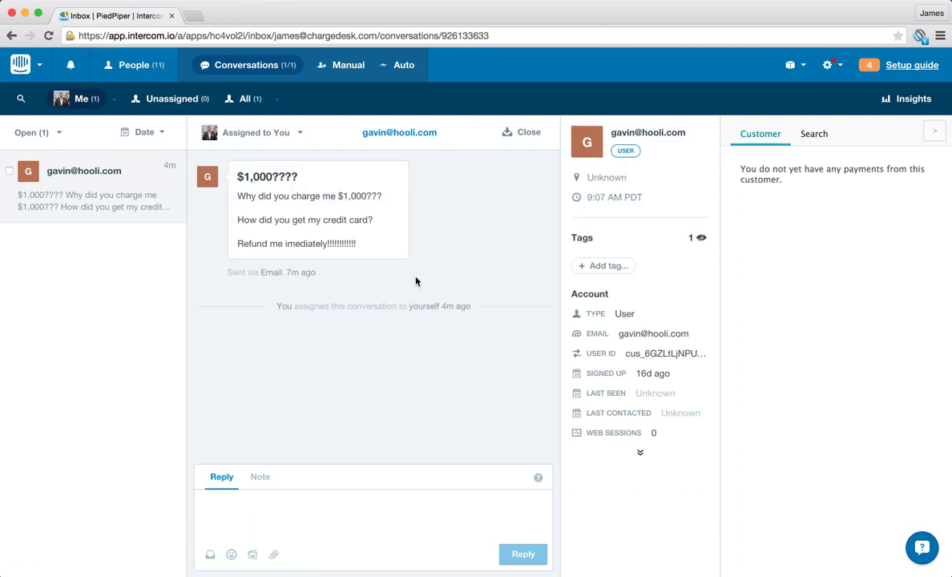
left_click(49, 36)
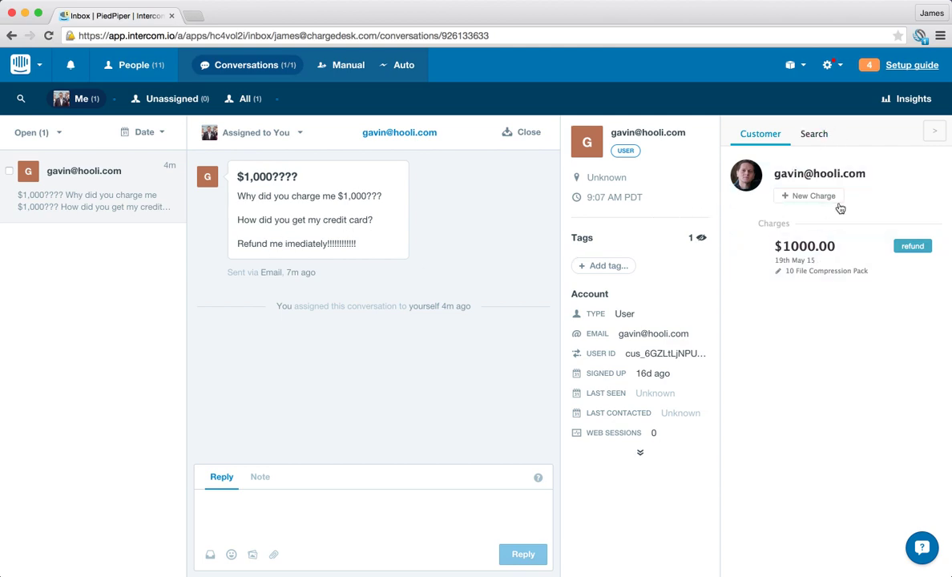
left_click(825, 269)
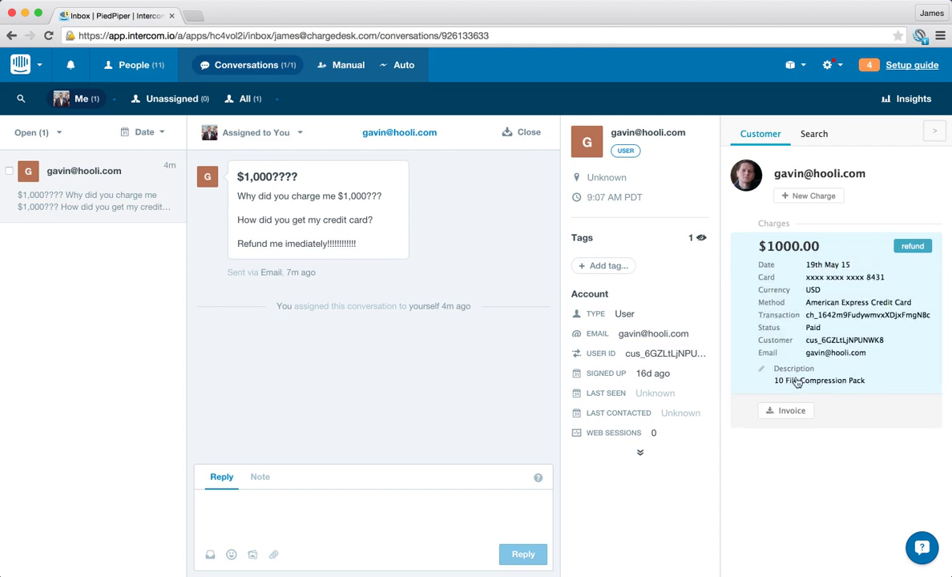
Create a new $1000 USD charge on the customer's card on file.
left_click(838, 247)
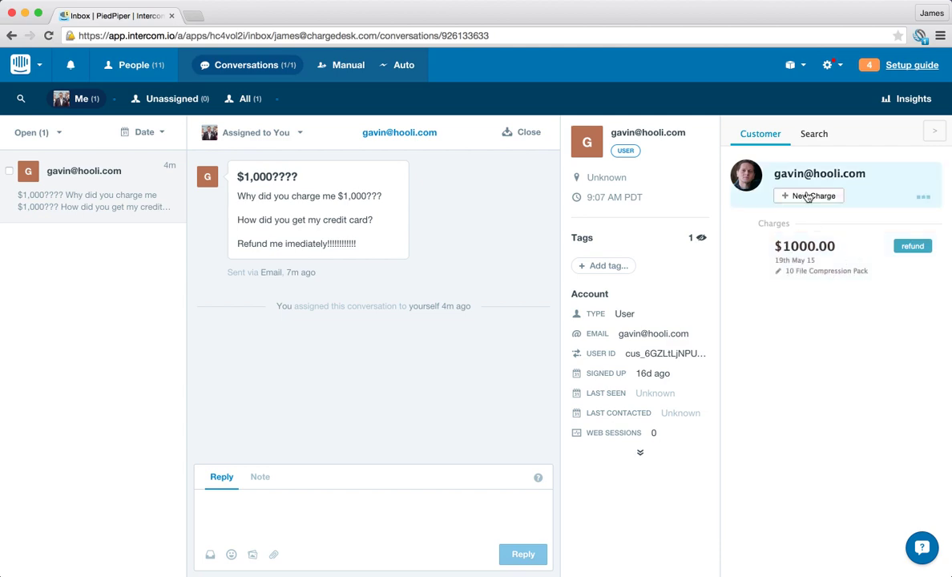
left_click(809, 197)
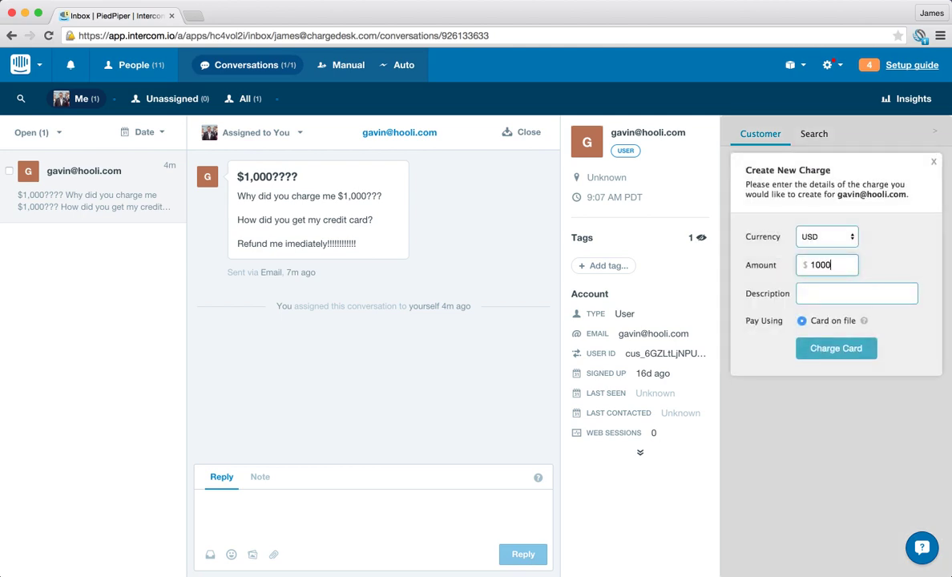
left_click(829, 295)
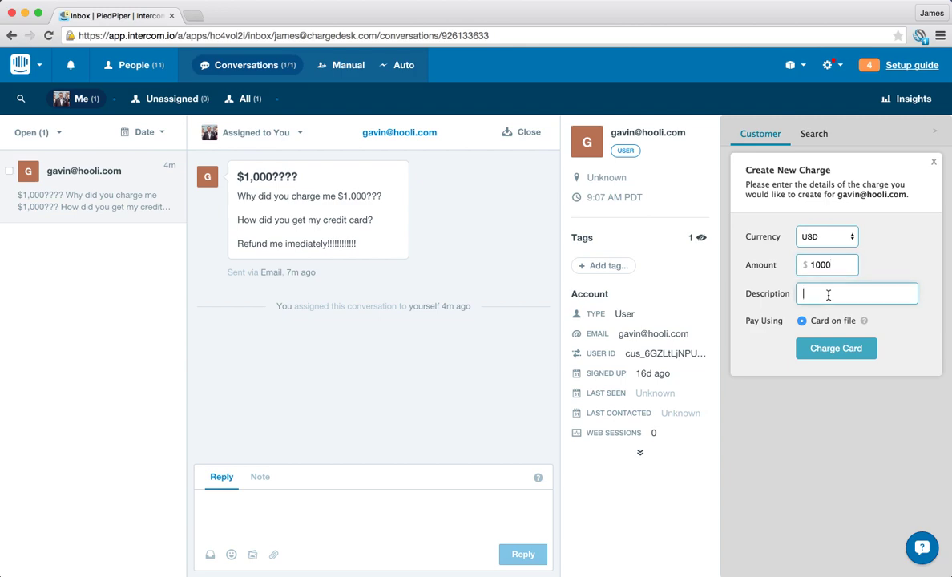
left_click(841, 243)
left_click(806, 215)
left_click(856, 350)
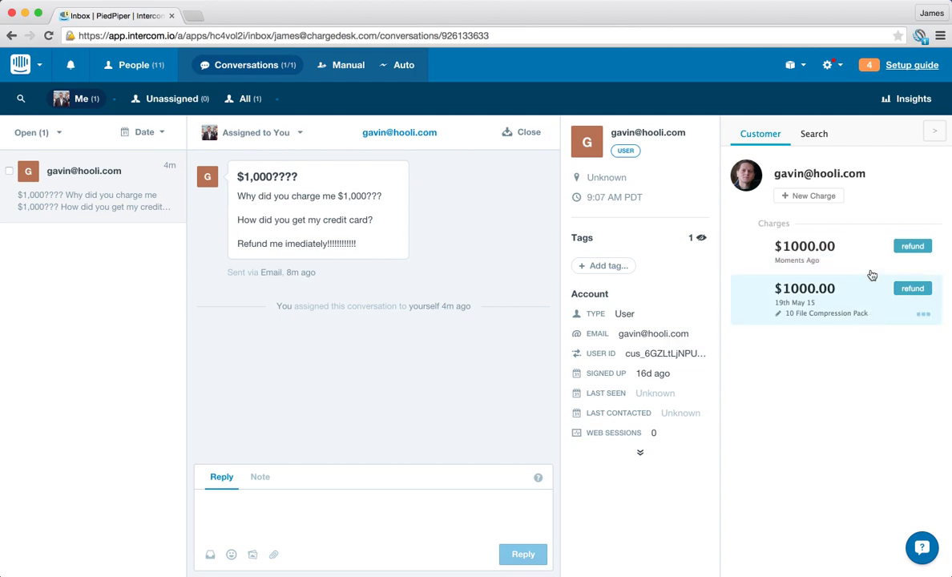
Expand the new $1000.00 charge and refund the full 1000.00.
left_click(790, 264)
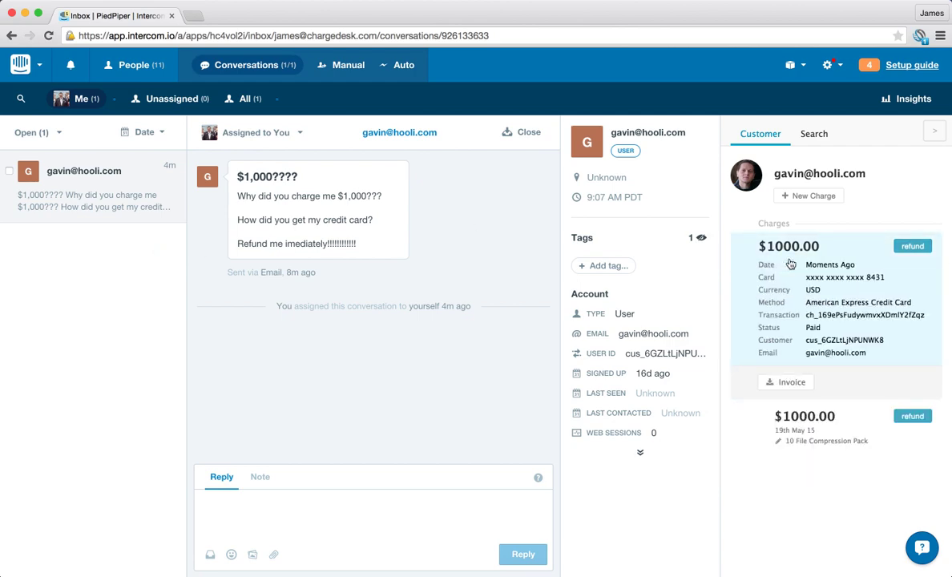
left_click(912, 246)
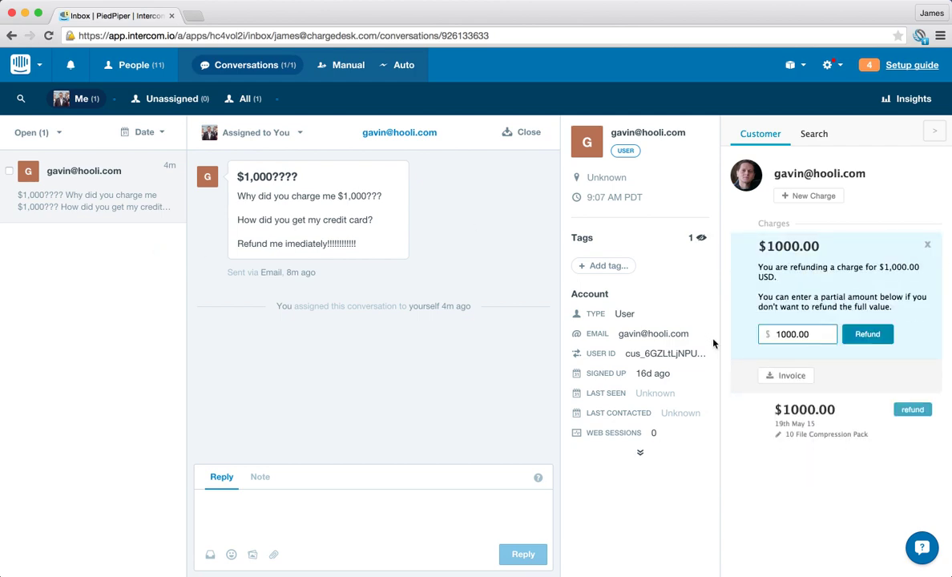
left_click(870, 336)
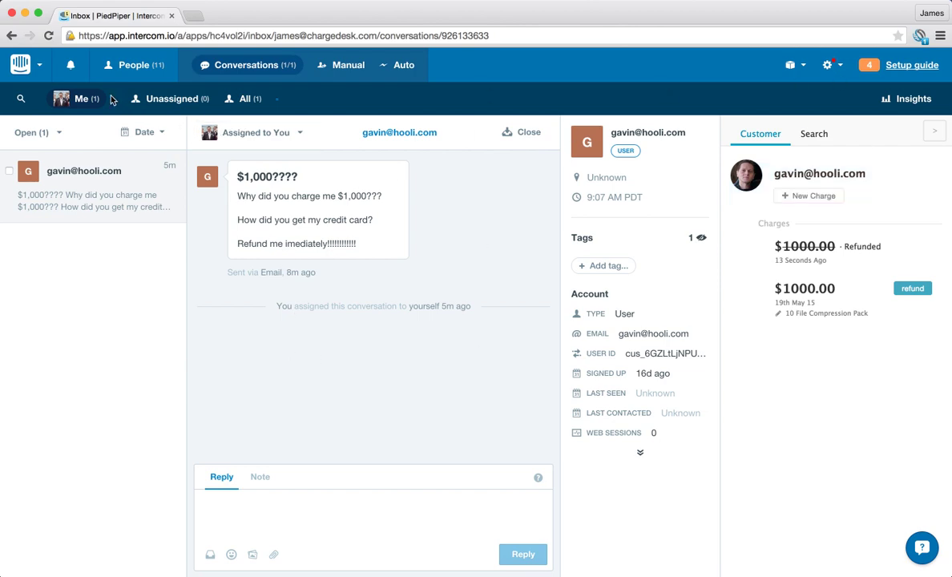
Show the All Users list beside the ChargeDesk Customers panel listing every customer's charges.
left_click(112, 66)
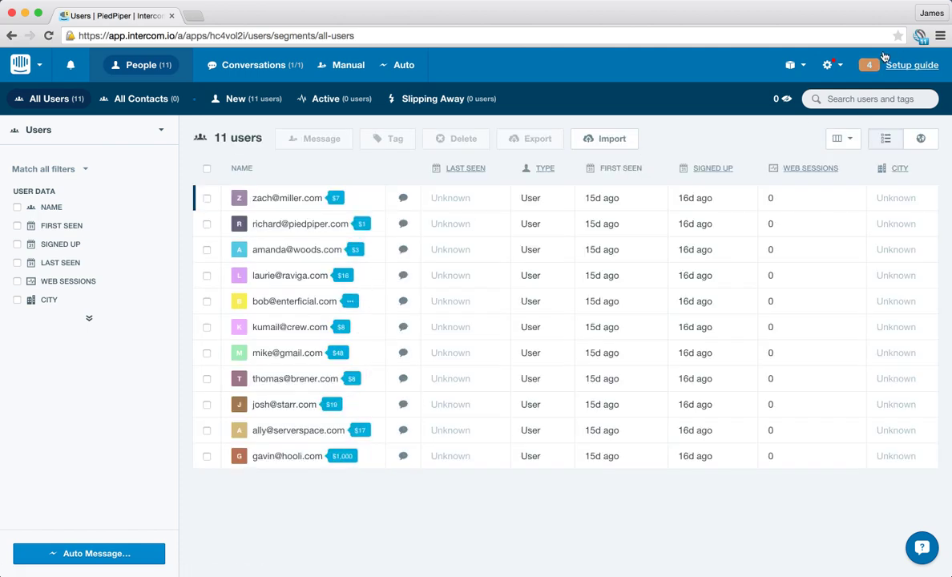
left_click(919, 38)
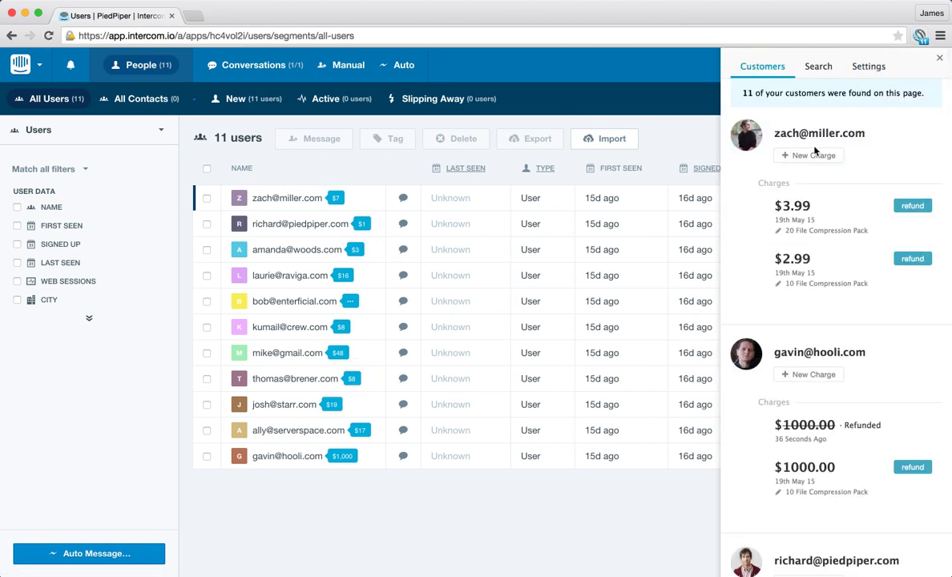
scroll(815, 150, "down", 10)
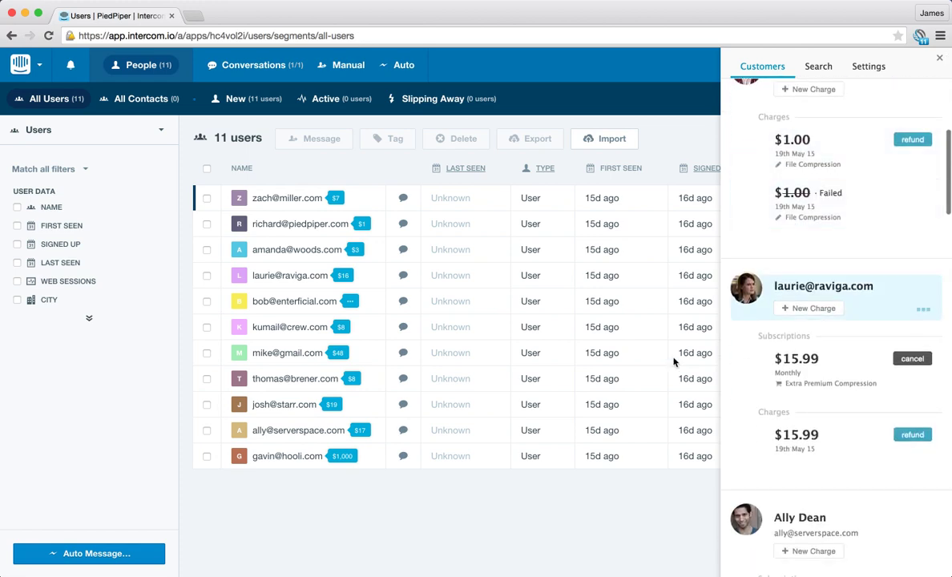
scroll(841, 197, "up", 10)
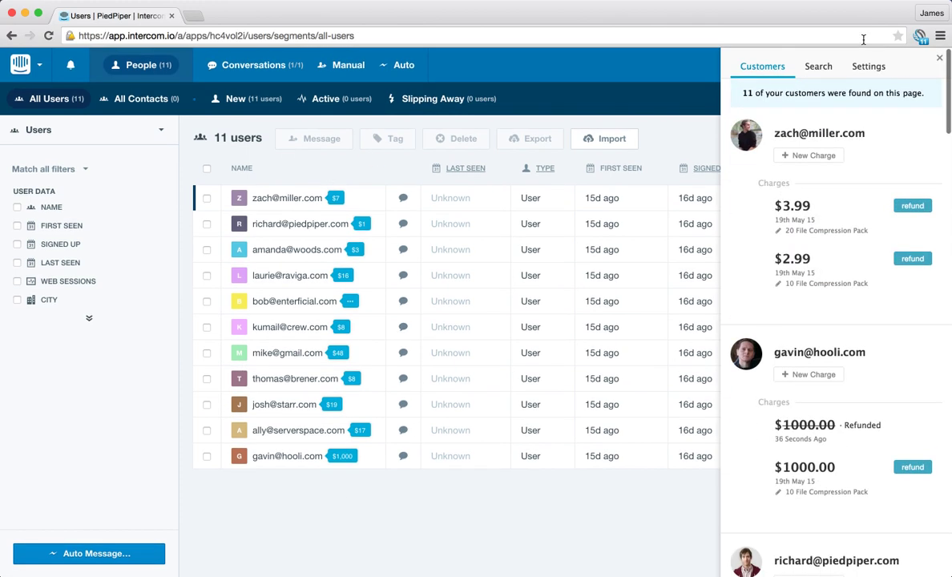
In ChargeDesk settings, save tags as Last amount received, then as Last payment time.
left_click(865, 66)
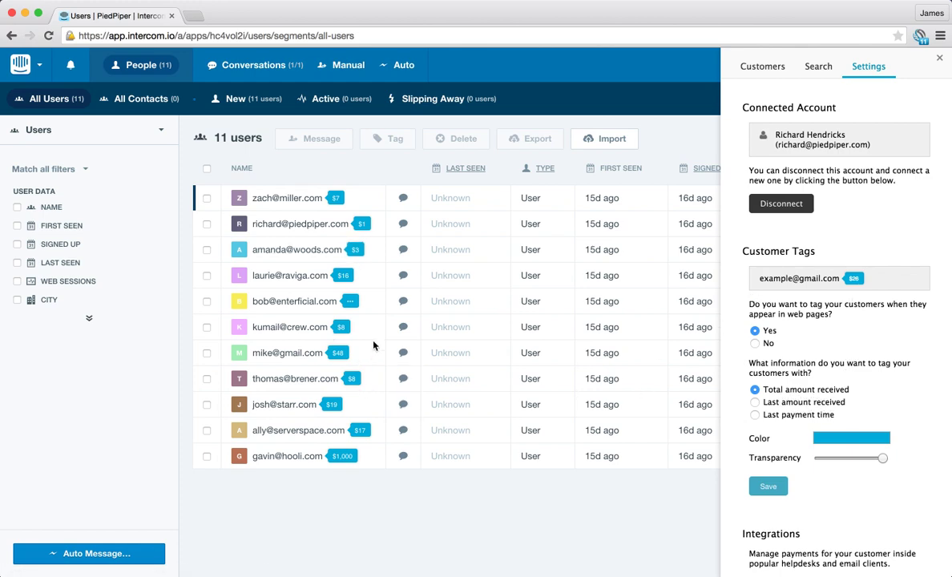
left_click(803, 403)
left_click(767, 487)
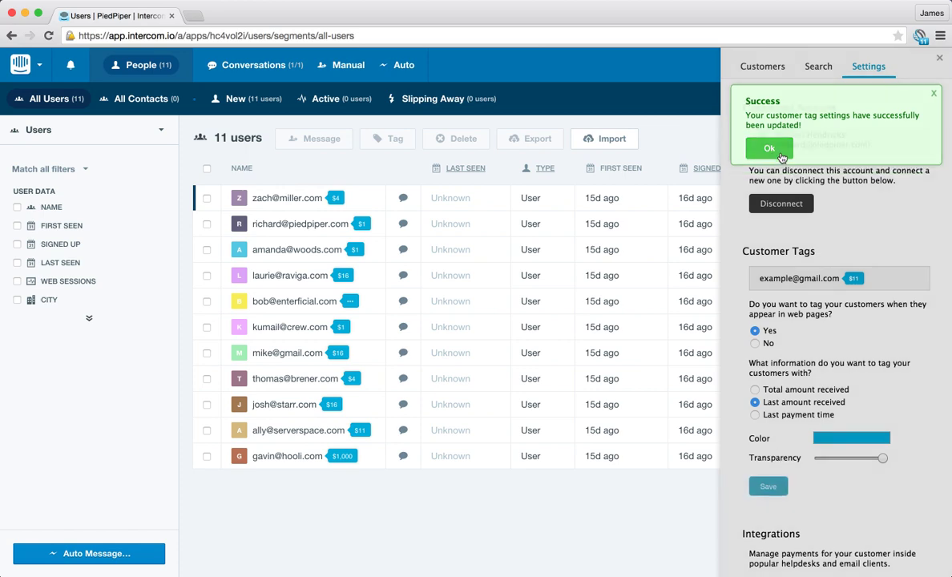
left_click(786, 155)
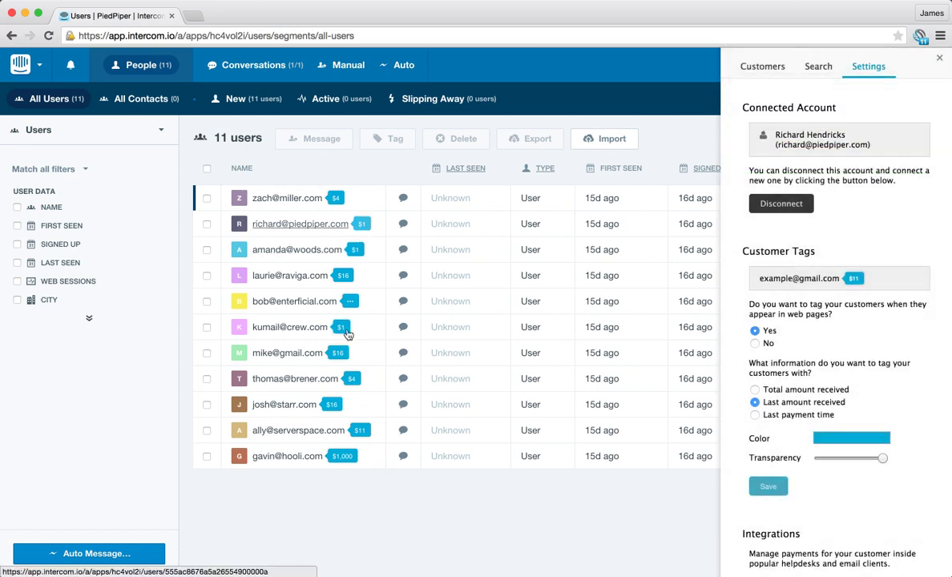
left_click(801, 415)
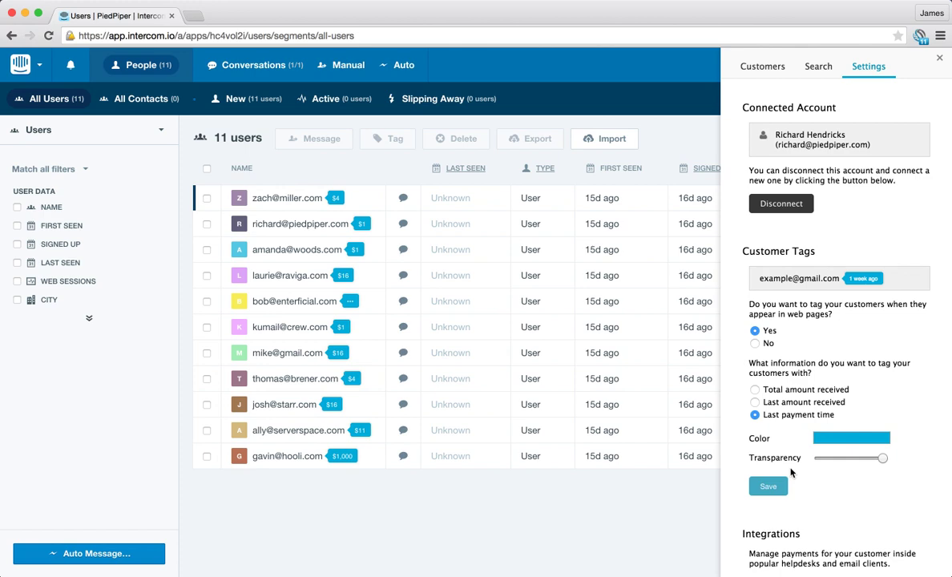
left_click(778, 489)
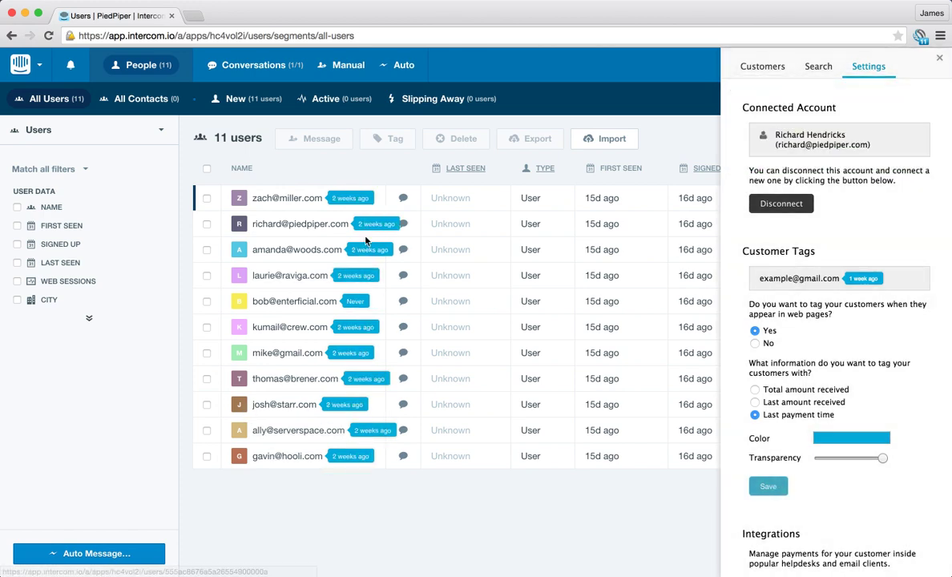
Make the customer tags green (hex 00AC00) and partly transparent.
left_click(839, 443)
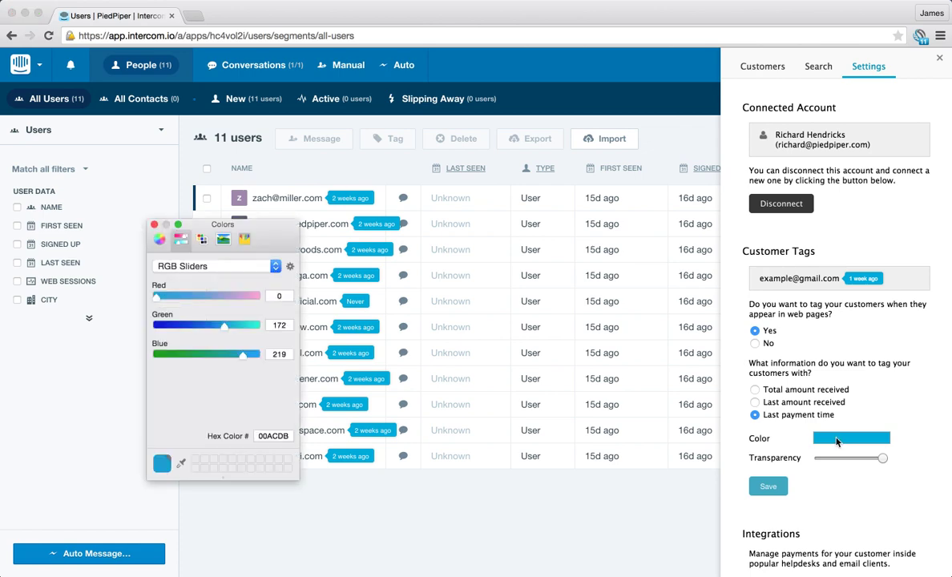
left_click_drag(217, 234, 449, 230)
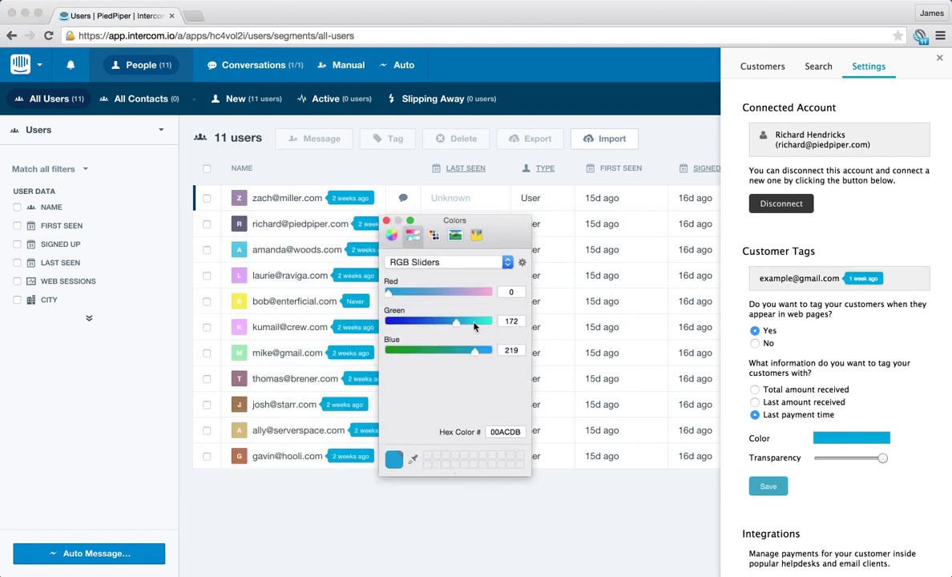
left_click_drag(476, 353, 370, 352)
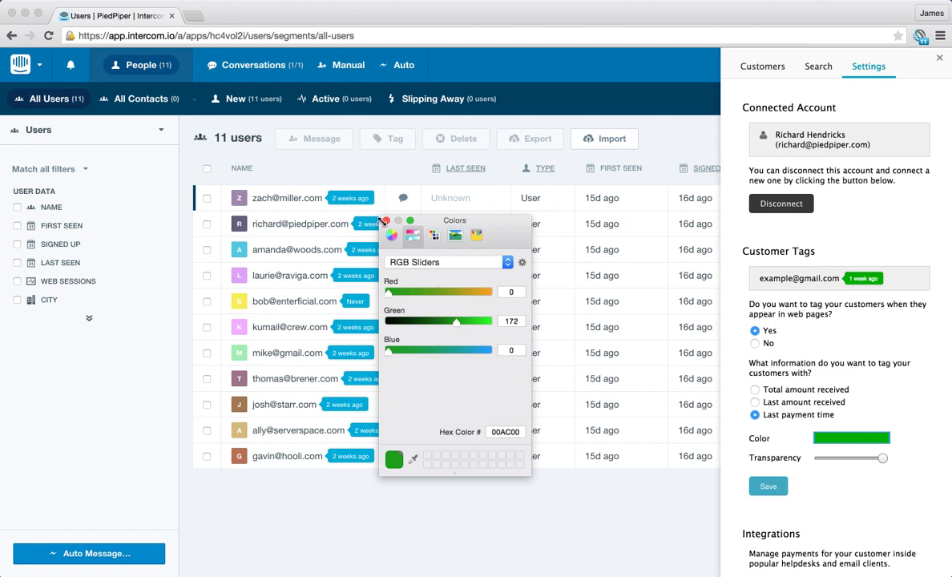
left_click(385, 221)
left_click_drag(883, 457, 854, 458)
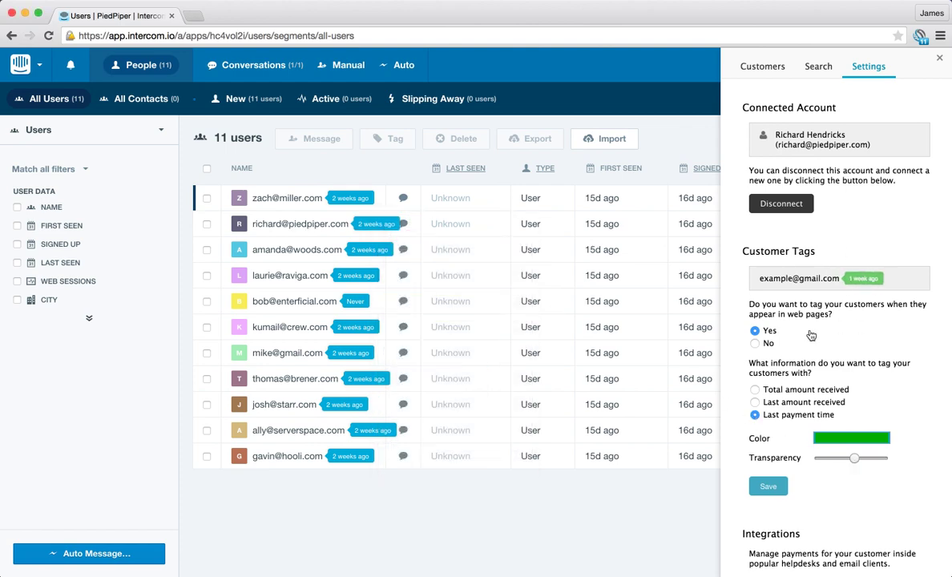
Set the tags back to Total amount received and save the settings.
left_click(756, 390)
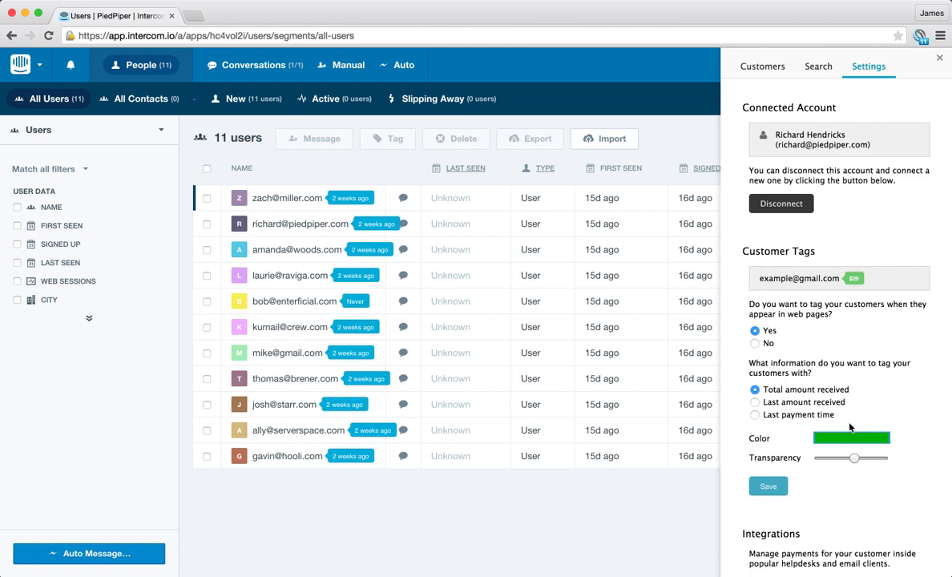
left_click(765, 486)
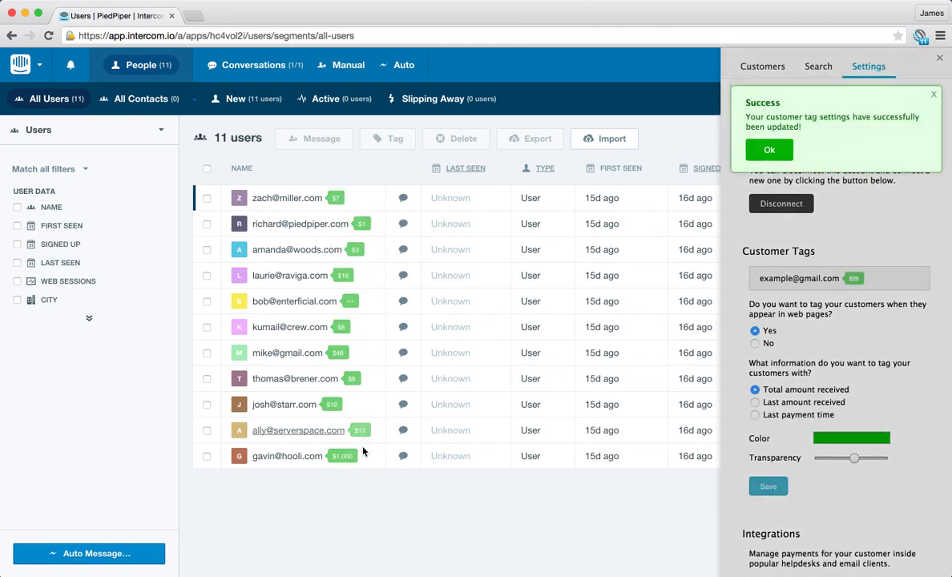
left_click(788, 150)
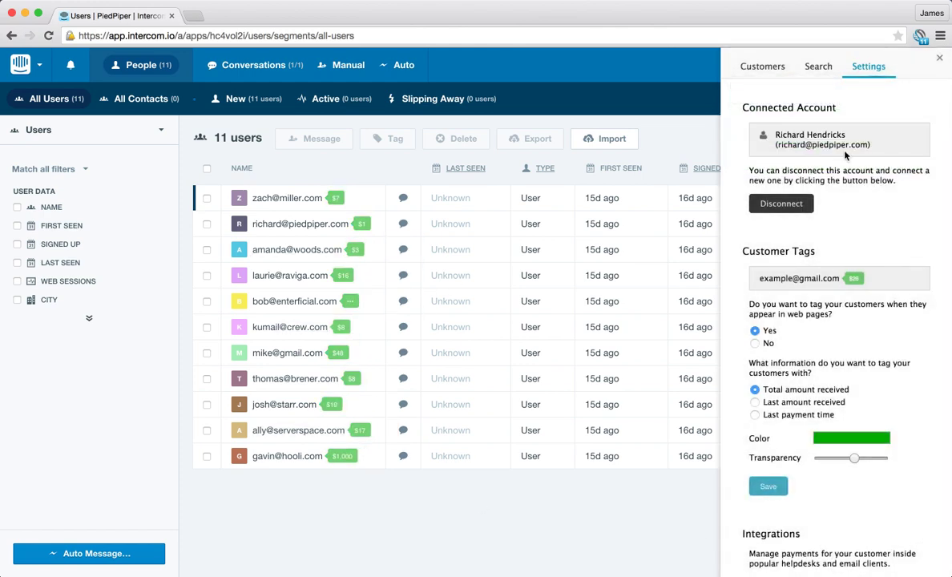
Look over ChargeDesk's Integrations settings, then return to the Customers list showing all 11 customers.
scroll(878, 334, "down", 8)
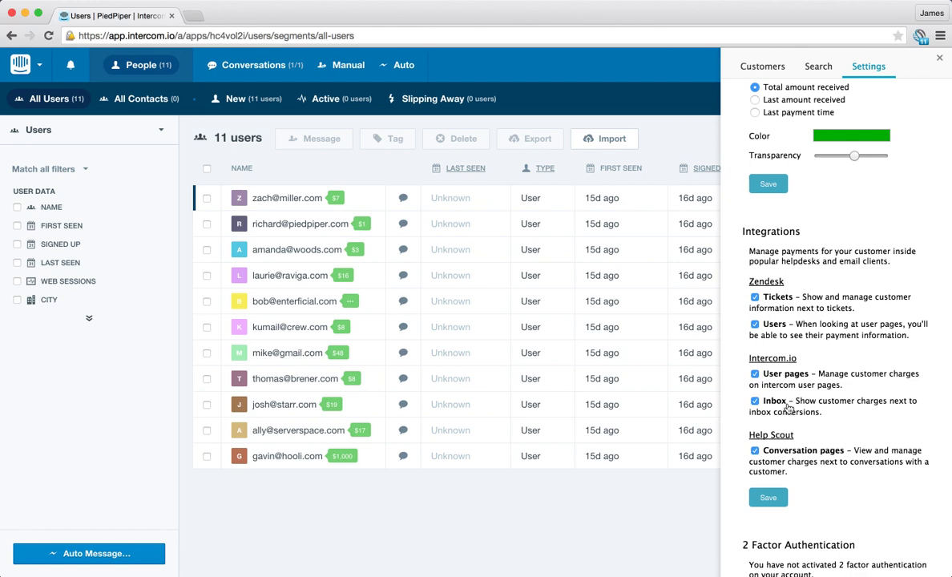
scroll(807, 429, "up", 2)
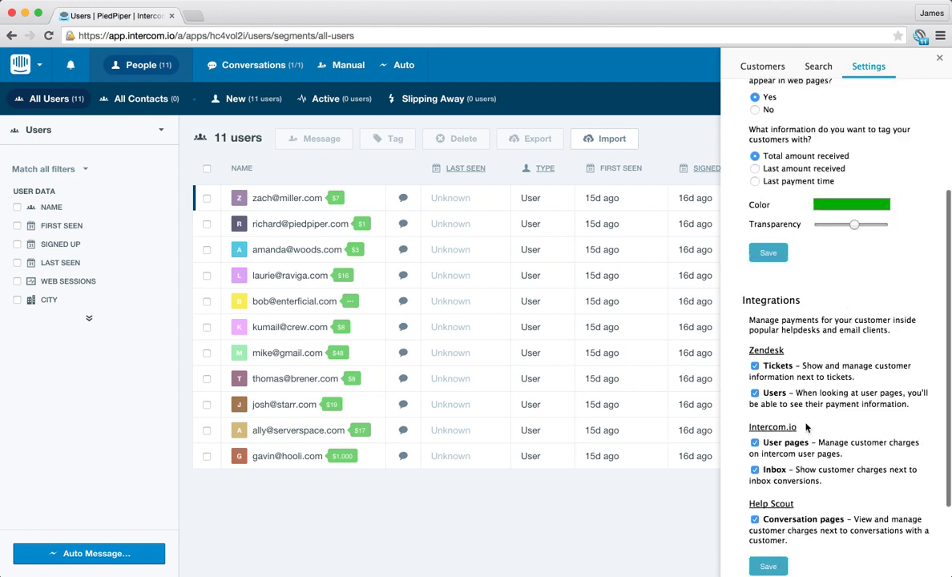
scroll(806, 429, "up", 5)
left_click(763, 70)
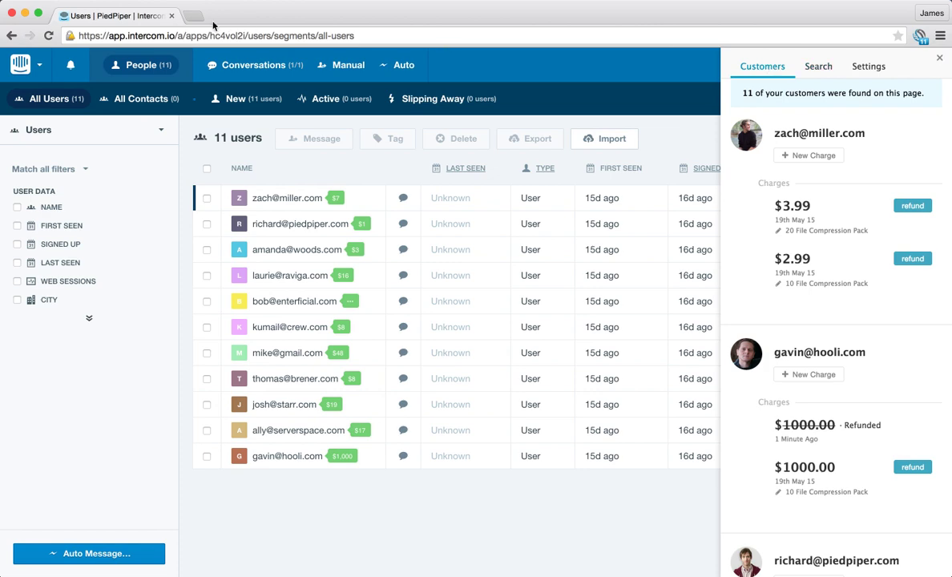
mouse_move(191, 553)
mouse_move(439, 553)
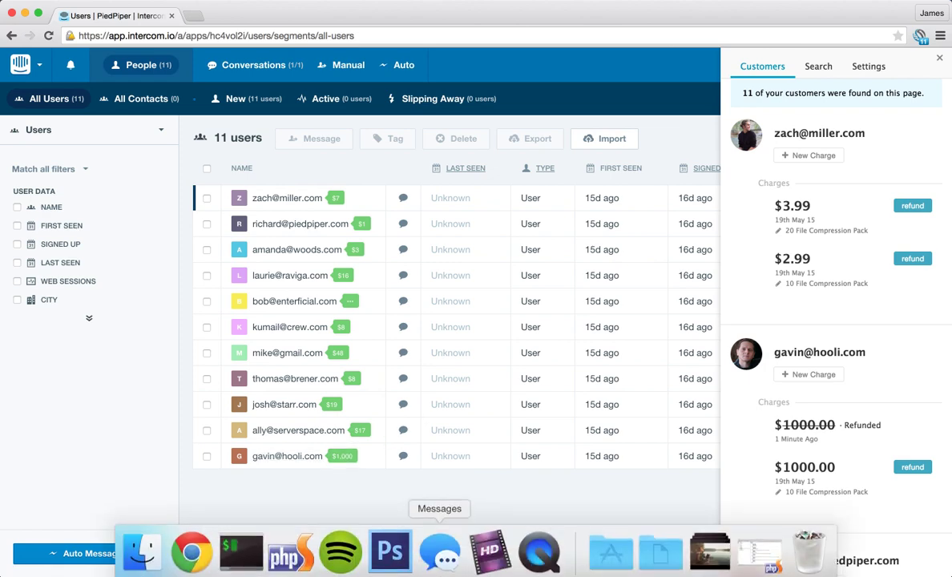